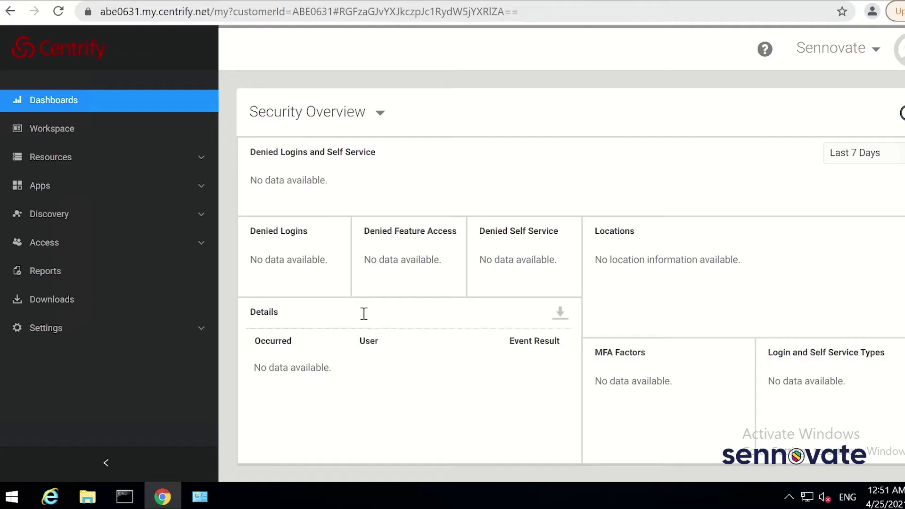
Step: Download the Centrify Connector package from the portal's downloads page and dismiss the download notice
left_click(69, 303)
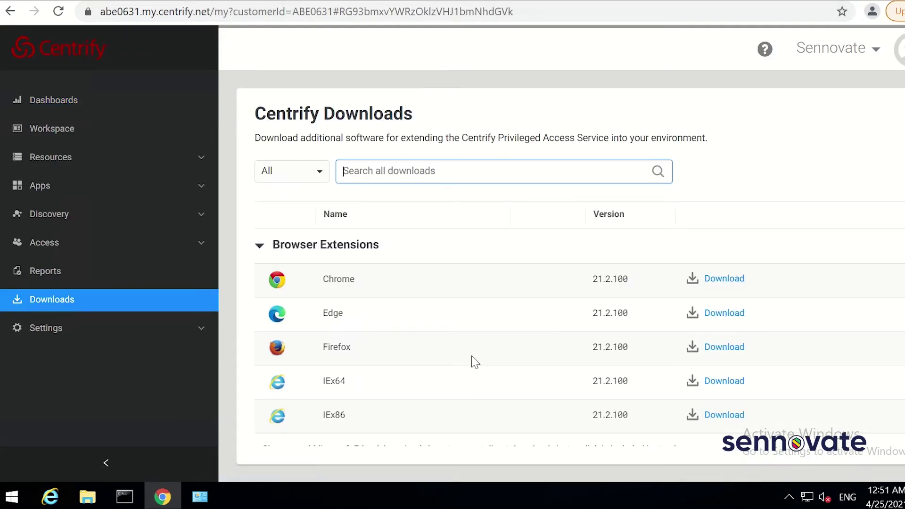
scroll(471, 364, "down", 5)
scroll(471, 364, "down", 5)
scroll(472, 364, "down", 5)
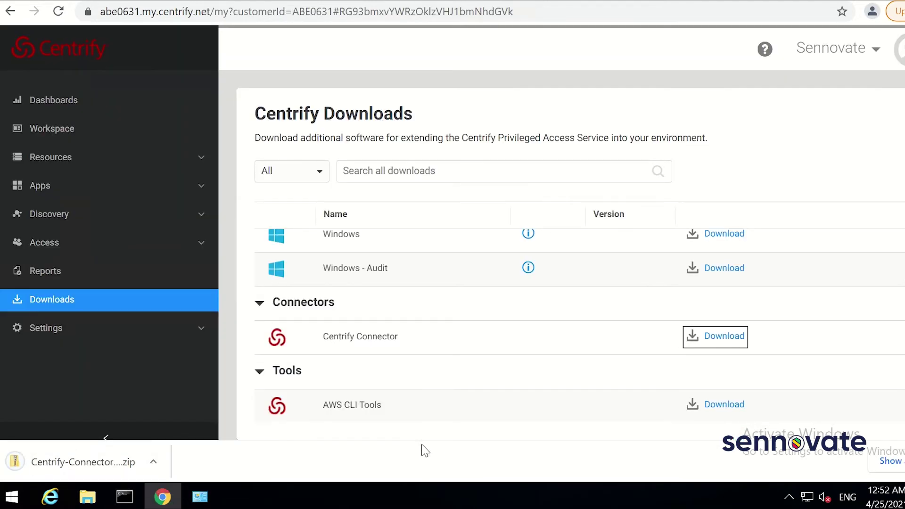
left_click(904, 462)
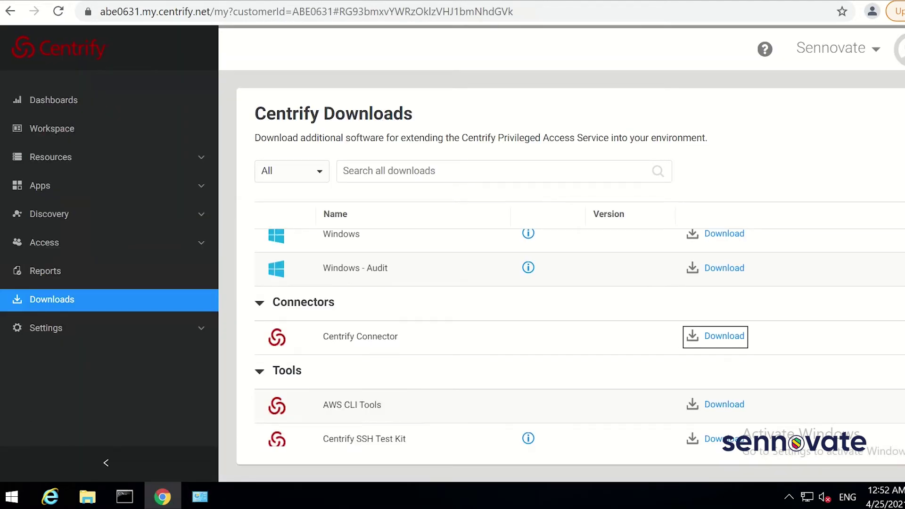
Step: Launch Centrify Connector Configuration and get past the welcome page, keeping strong encryption
left_click(12, 496)
type("ce")
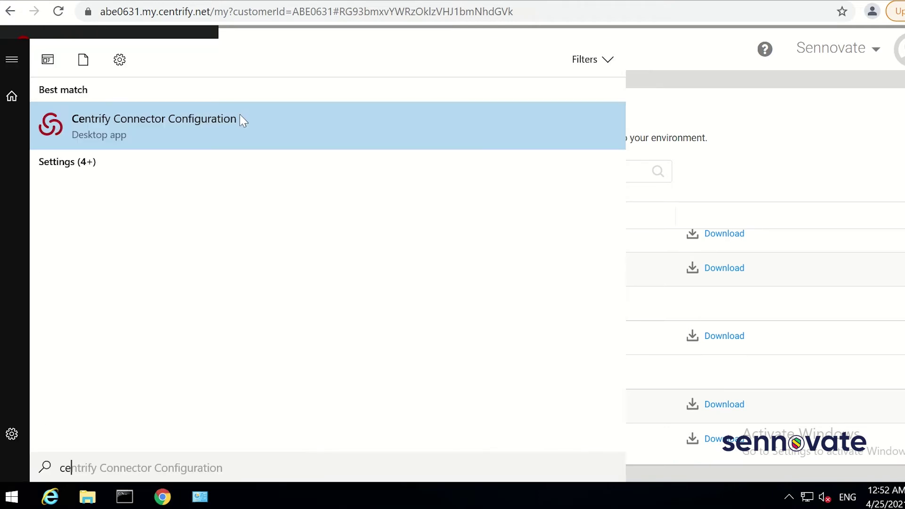
left_click(240, 114)
left_click(559, 355)
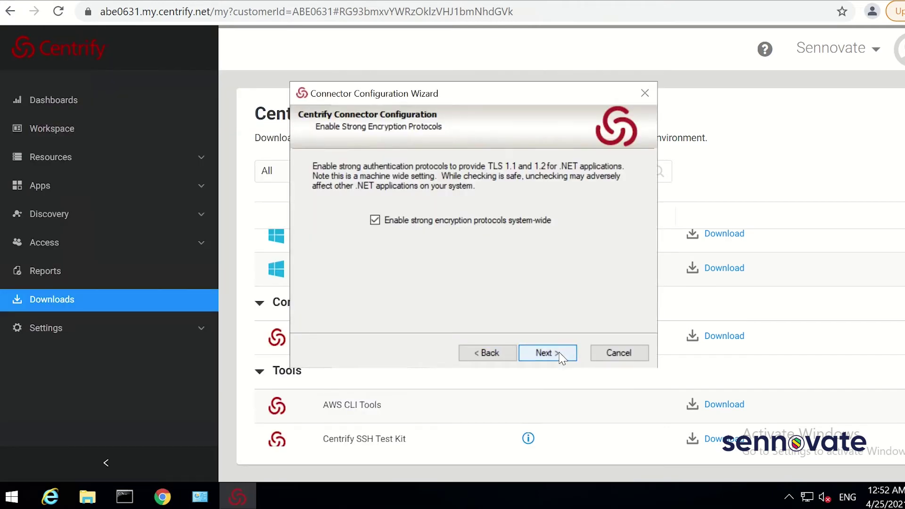
left_click(559, 355)
Step: Enter the tenant URL and sign in with user name and password
key("BackSpace")
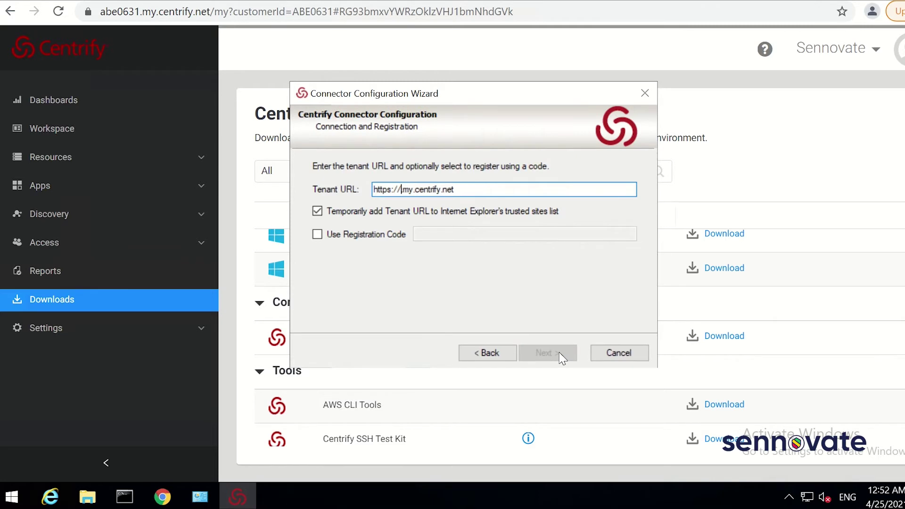
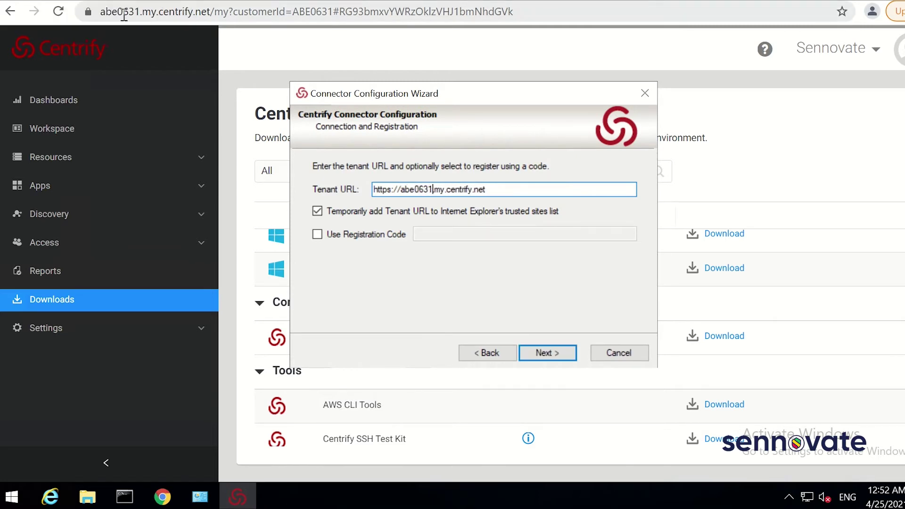
left_click(567, 359)
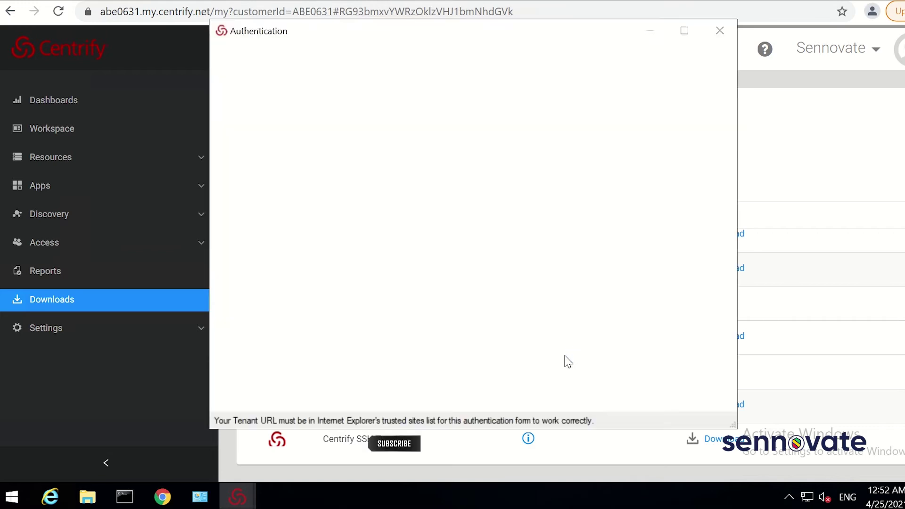
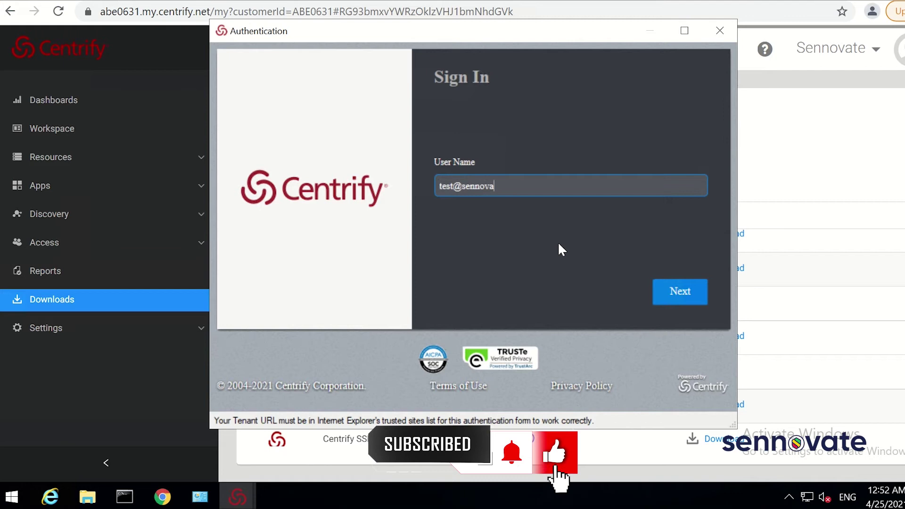
key("Return")
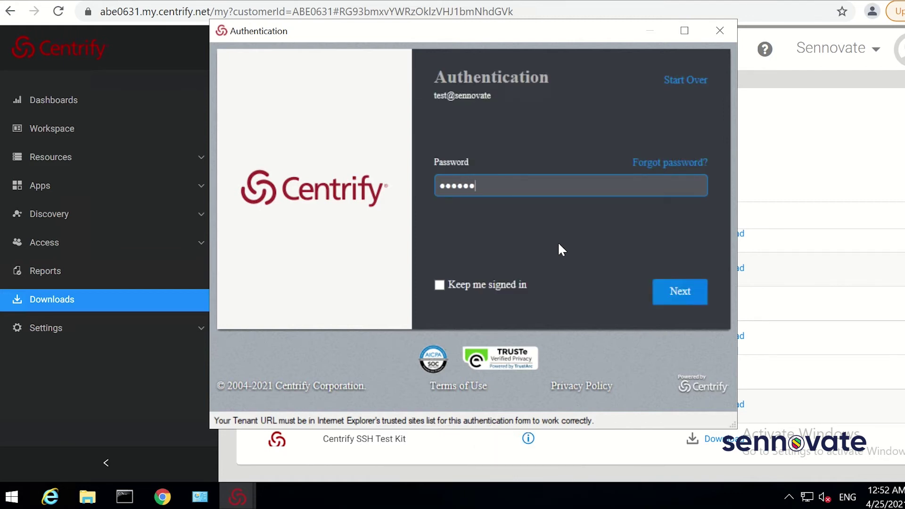
left_click(685, 296)
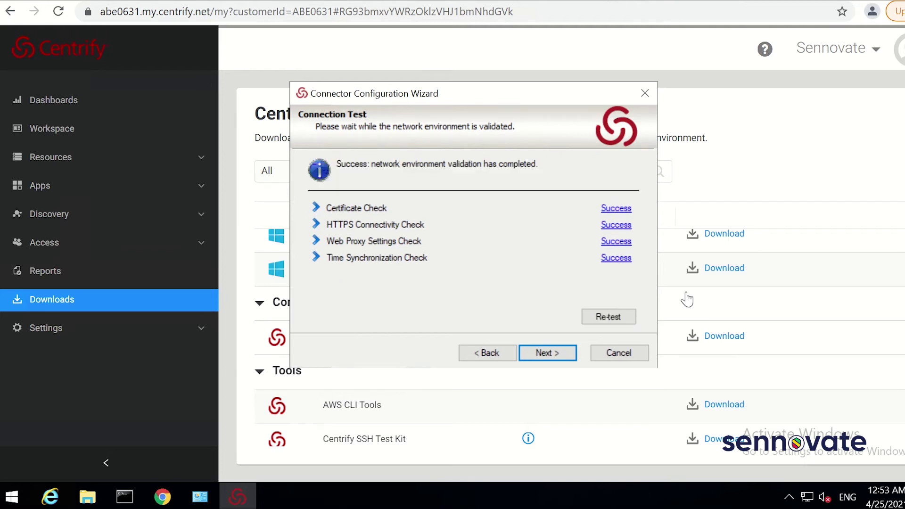
Step: Continue past the connection test and finish the wizard to open Connector Configuration
left_click(566, 357)
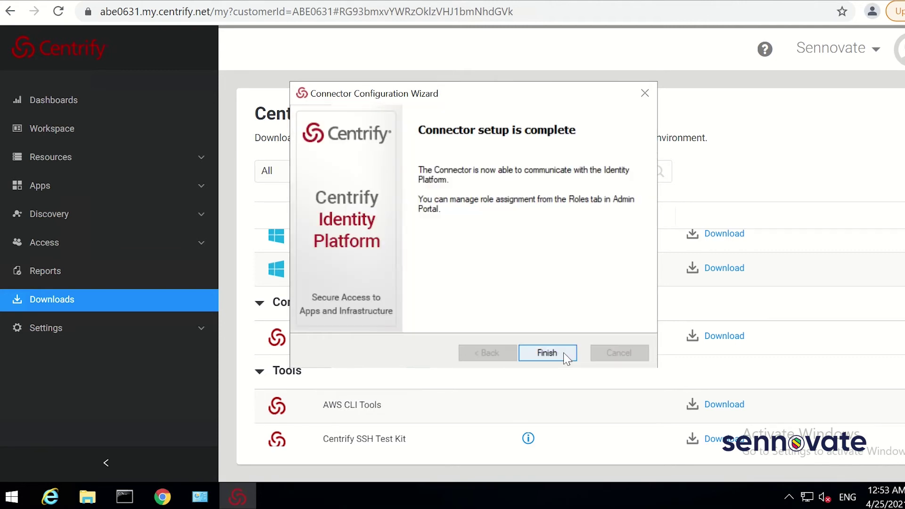
left_click(547, 354)
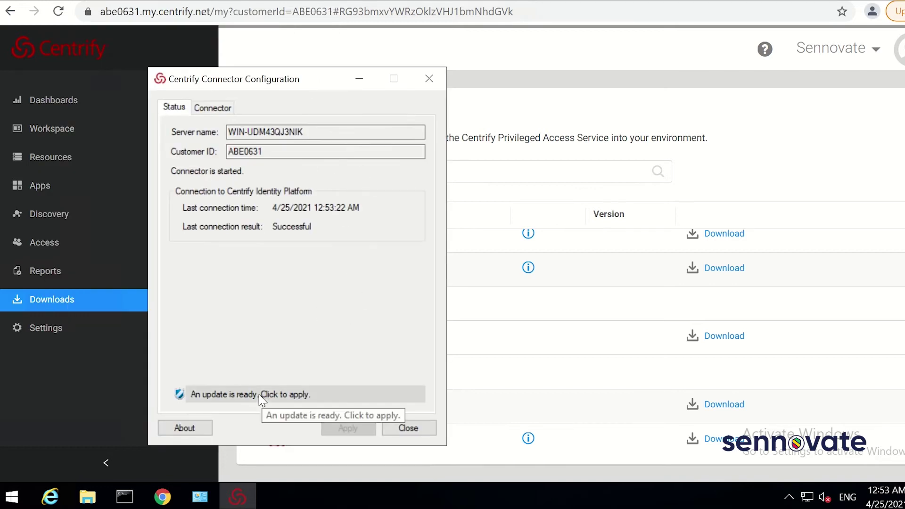
Step: Apply the ready connector update, acknowledge its completion, and centre the configuration window
left_click(285, 394)
left_click(486, 288)
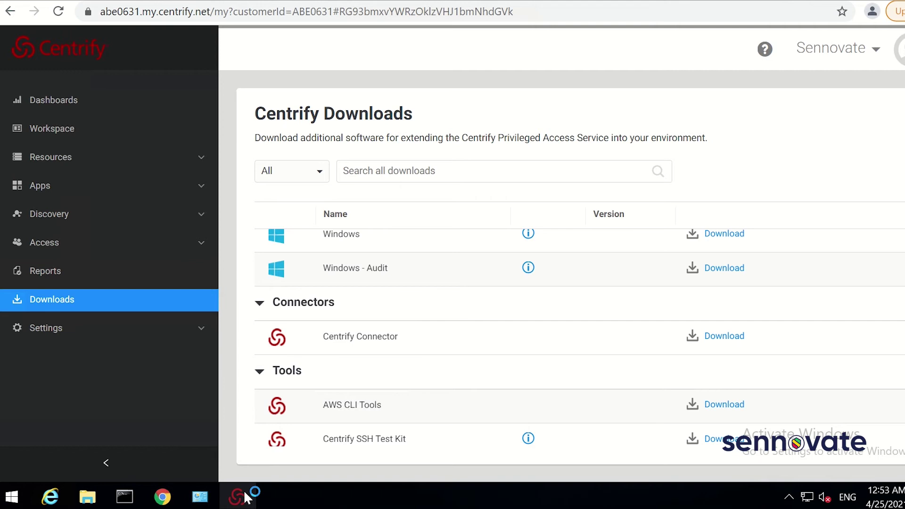
left_click(515, 286)
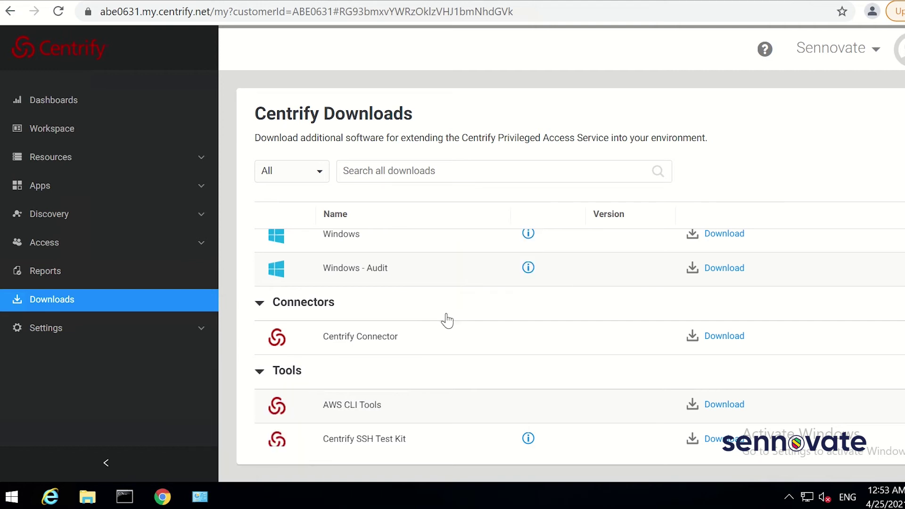
mouse_move(129, 17)
left_mouse_down()
mouse_move(387, 149)
mouse_move(393, 100)
left_mouse_up()
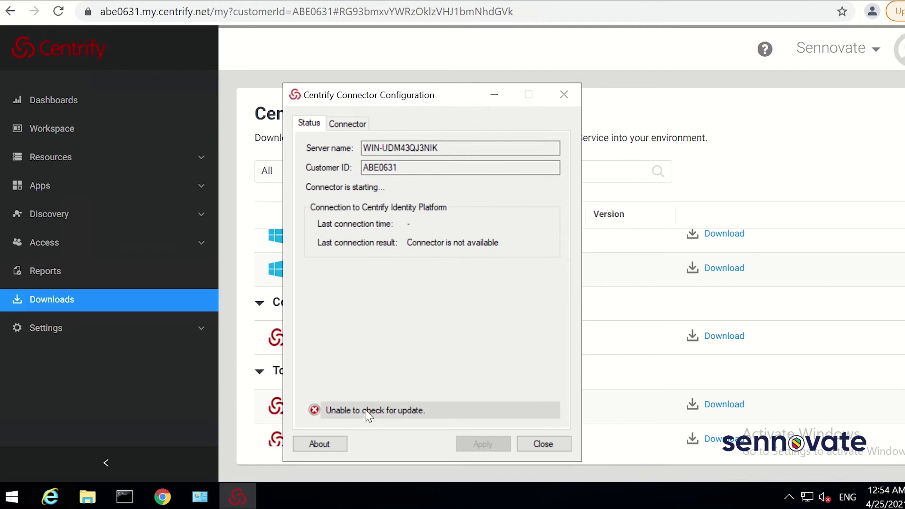
Step: Start re-registering the connector with 'Use Registration Code' enabled, then expand the portal's Settings
left_click(347, 124)
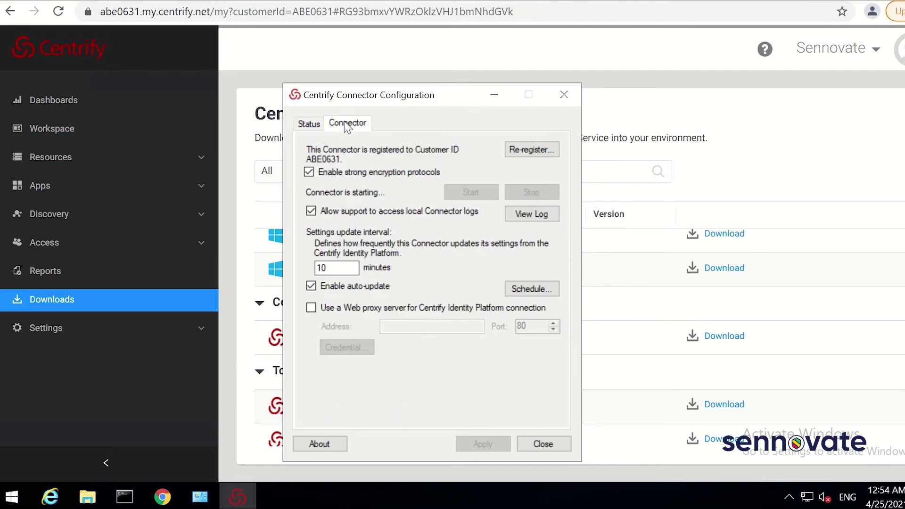
left_click(531, 157)
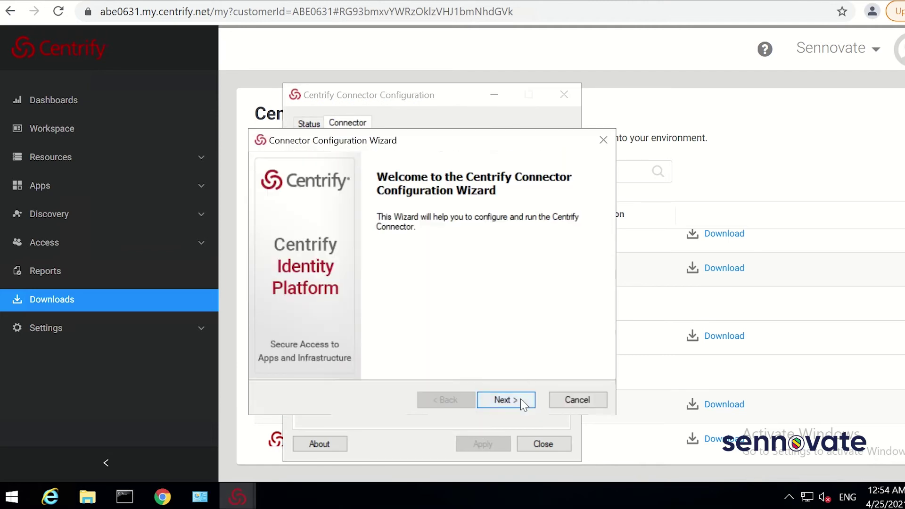
left_click(522, 401)
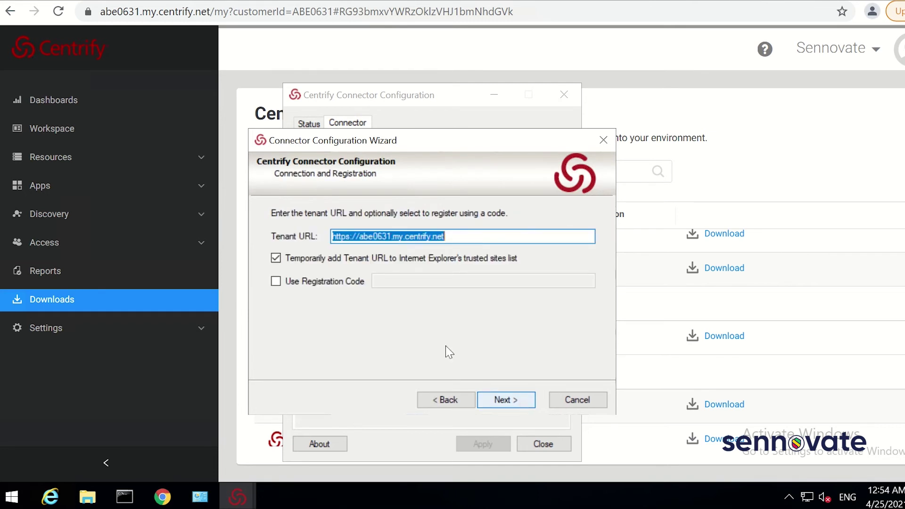
left_click(327, 283)
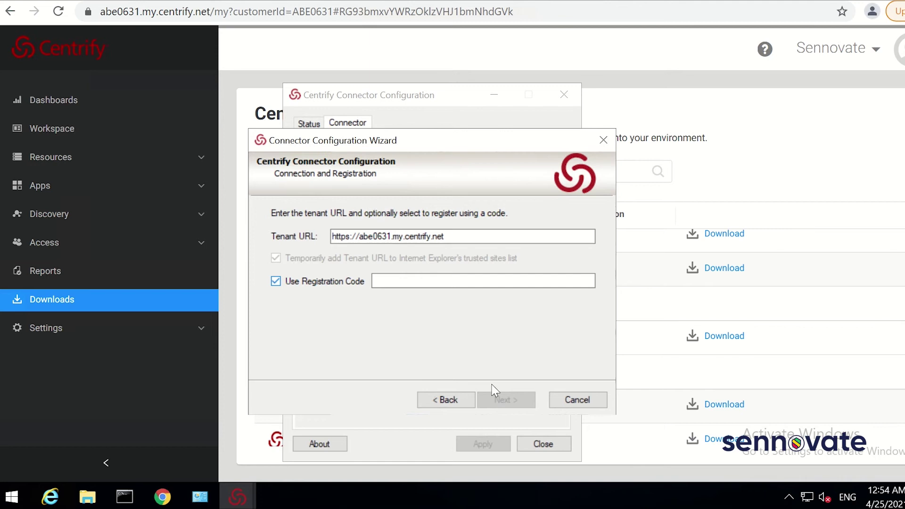
left_click(141, 328)
scroll(141, 331, "down", 1)
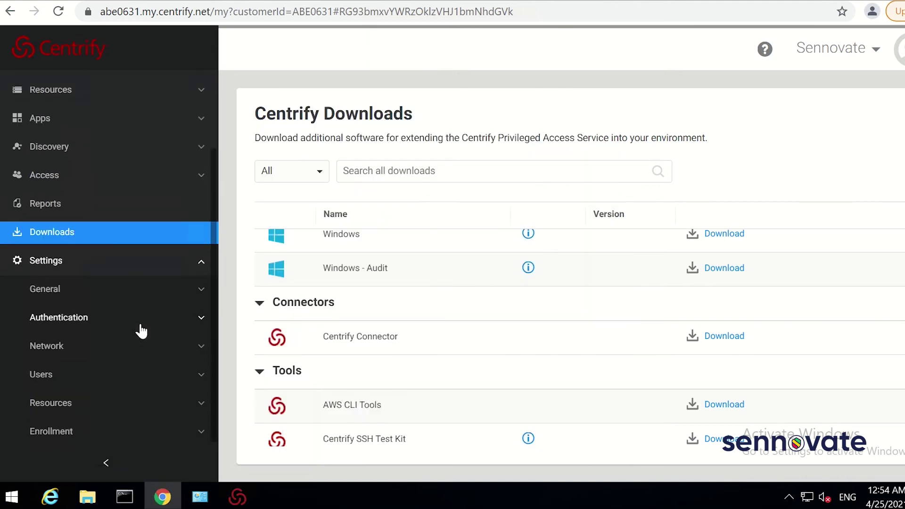
Step: Add and save a registration code named 'test' under Settings > Network > Registration Codes
left_click(141, 327)
scroll(139, 330, "down", 2)
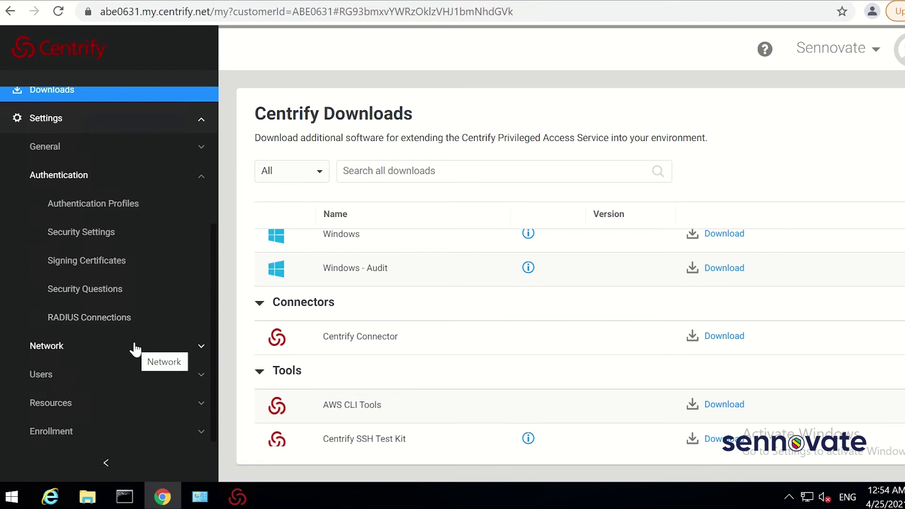
left_click(135, 347)
scroll(135, 330, "down", 1)
left_click(134, 322)
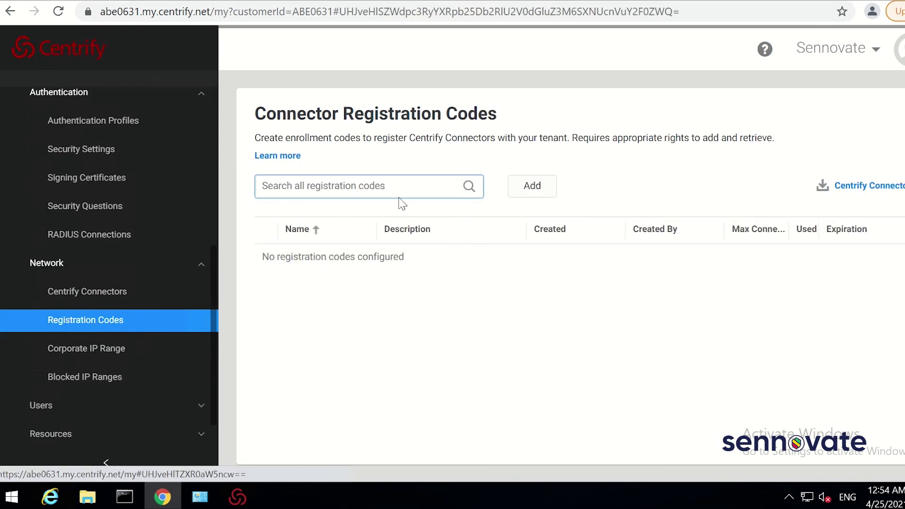
left_click(532, 185)
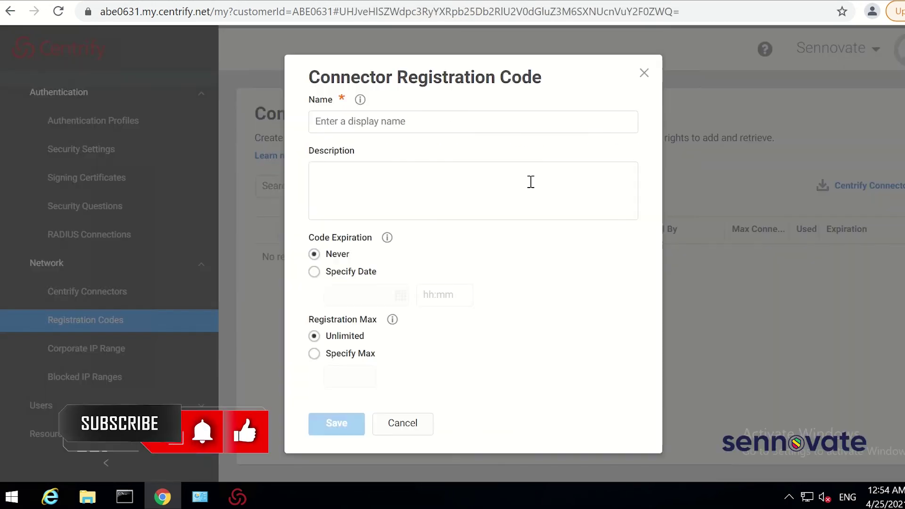
left_click(439, 128)
type("test")
left_click(332, 424)
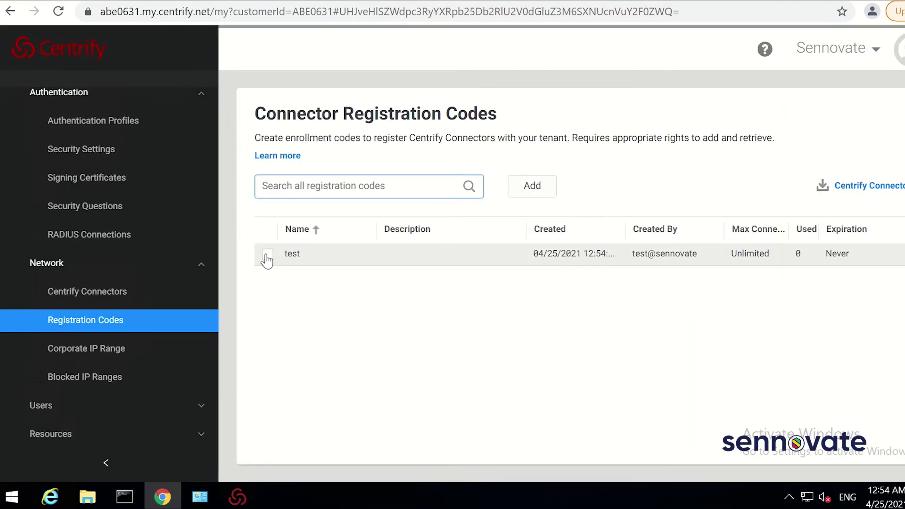
Step: Retrieve and copy the 'test' registration code, then return to the connector wizard
left_click(268, 254)
left_click(316, 190)
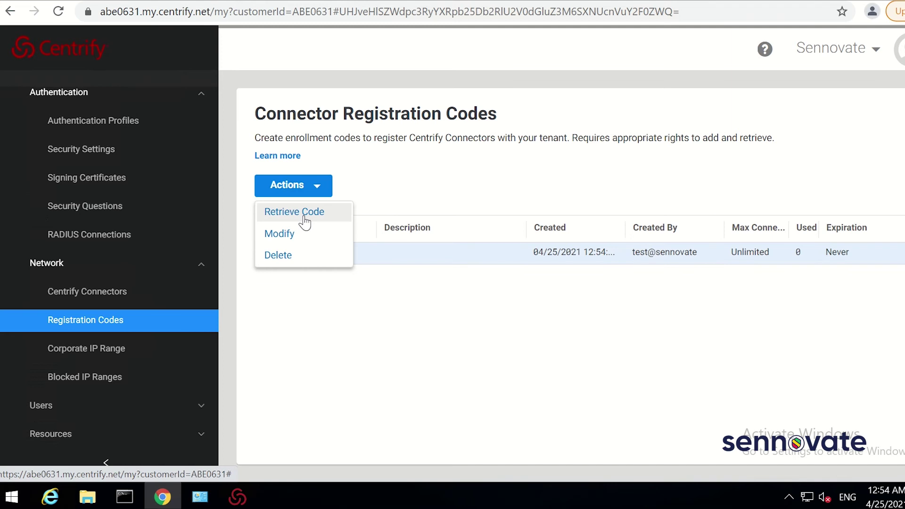
left_click(304, 213)
left_click(342, 340)
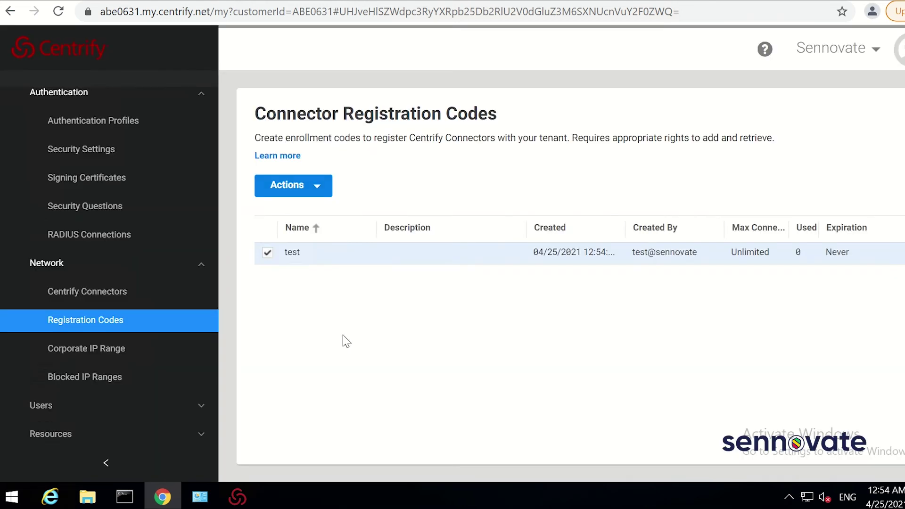
key("alt+Tab")
Step: Paste the registration code into the wizard and run the connection test
left_click(411, 281)
key("ctrl+v")
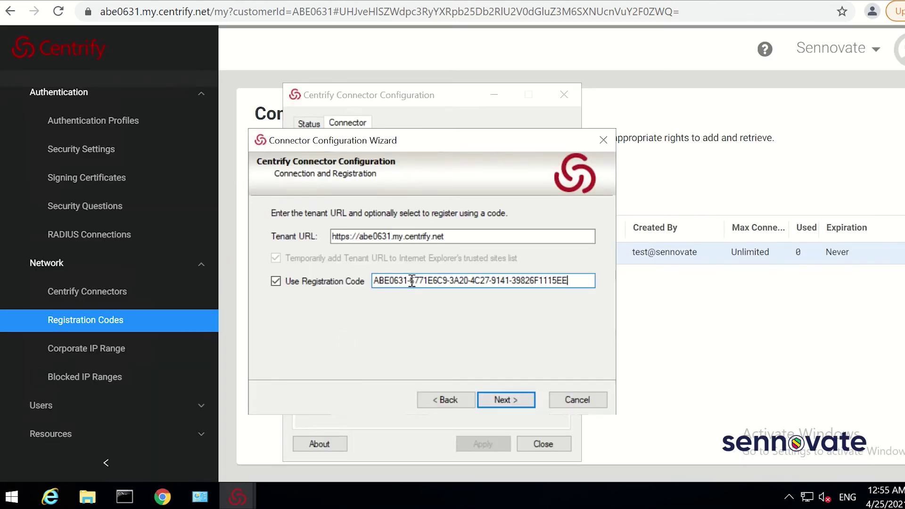
left_click(499, 400)
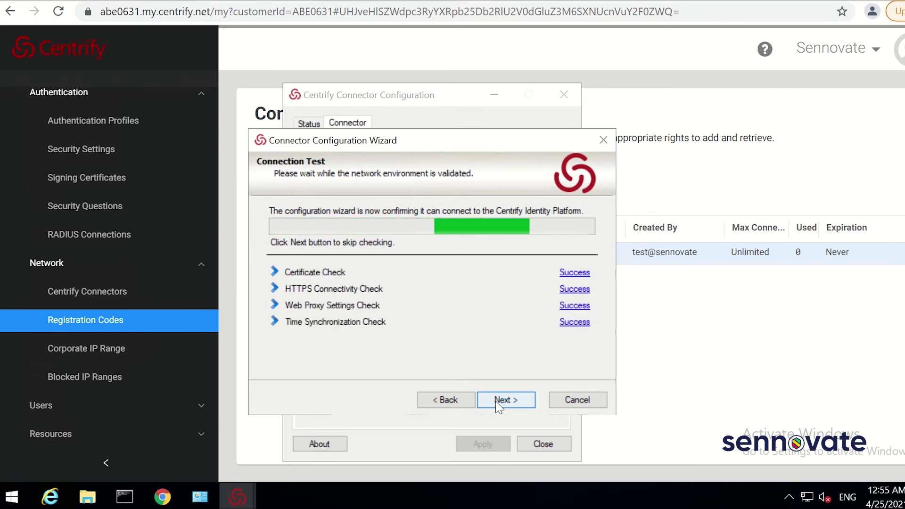
Step: Let the wizard configure and register the connector while checking the portal's Centrify Connectors list
left_click(499, 402)
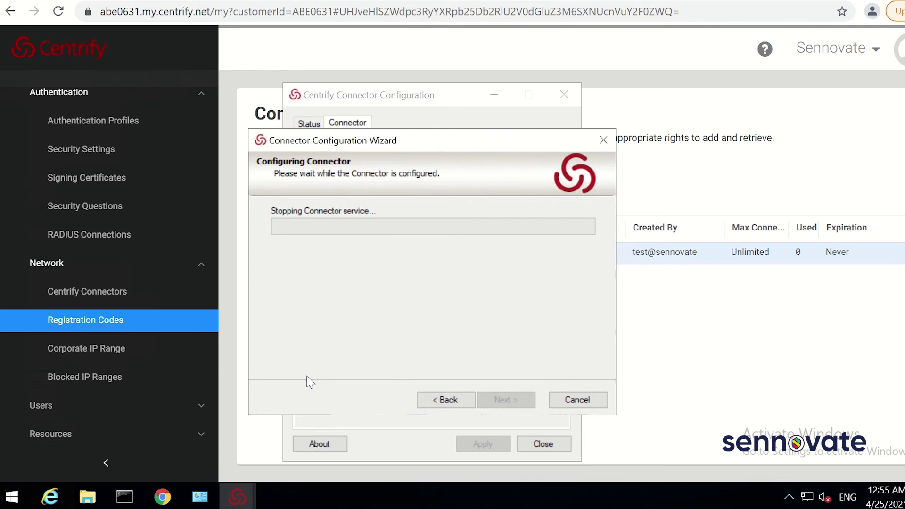
left_click(59, 297)
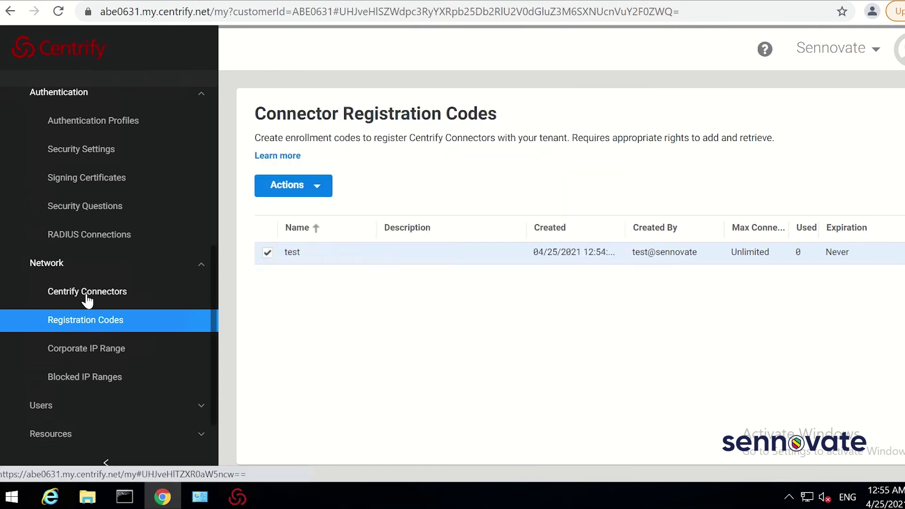
scroll(806, 283, "right", 2)
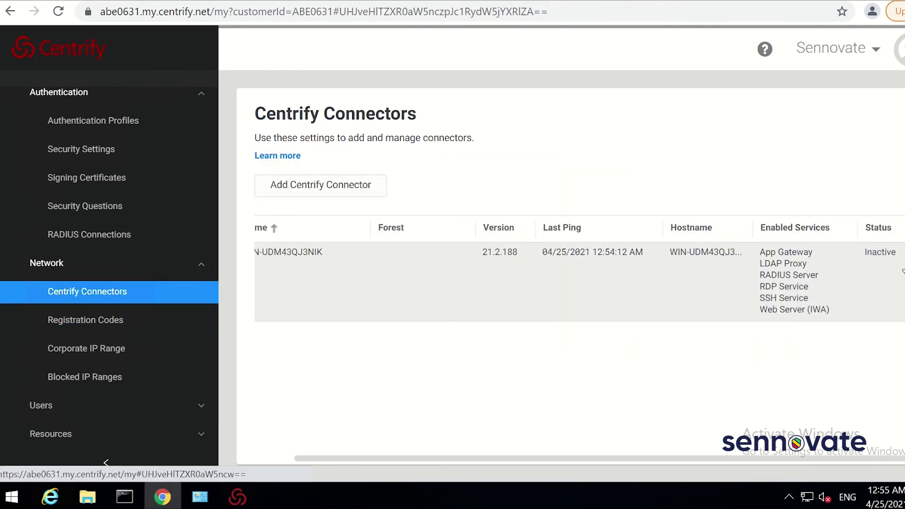
key("alt+Tab")
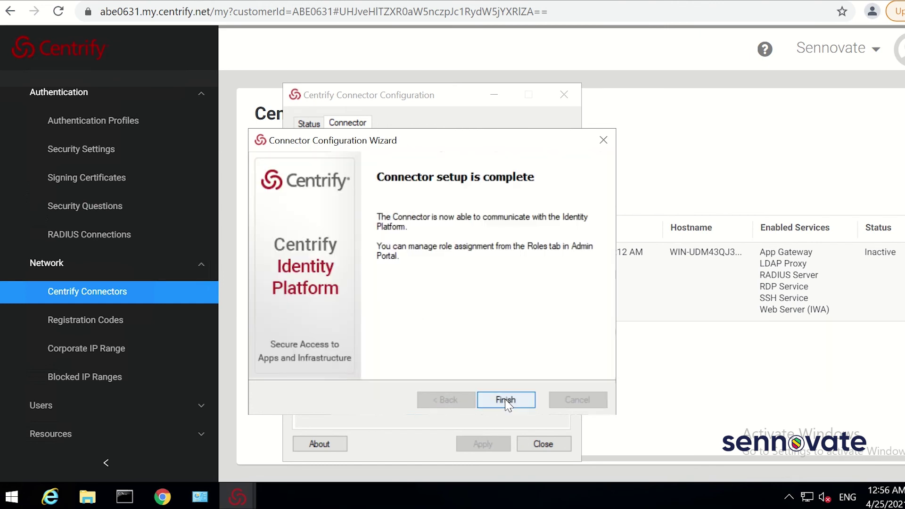
Step: Finish setup, check the Status tab, close the window, and reload the Centrify Connectors page
left_click(507, 404)
left_click(311, 125)
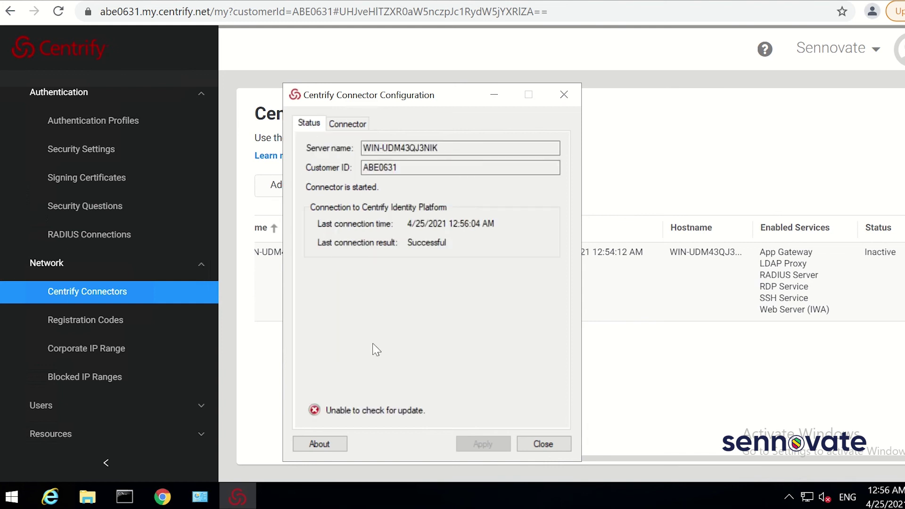
left_click(535, 446)
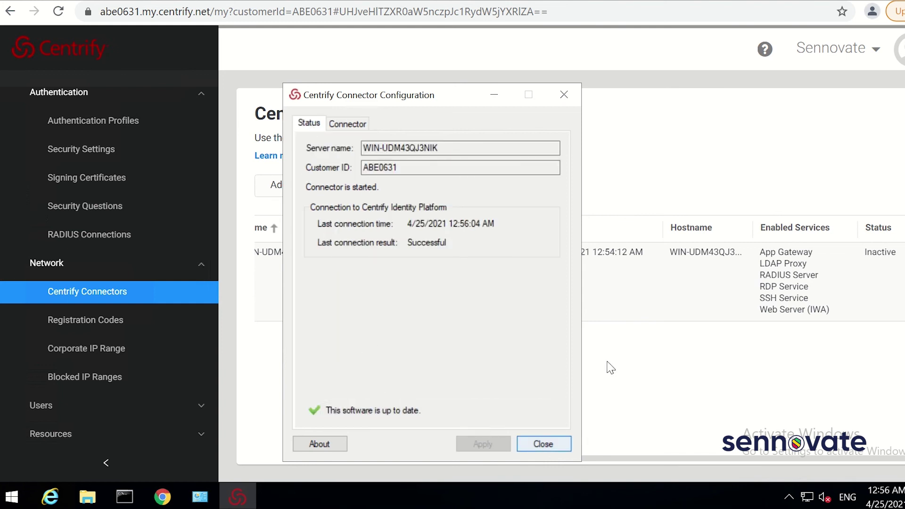
left_click(63, 16)
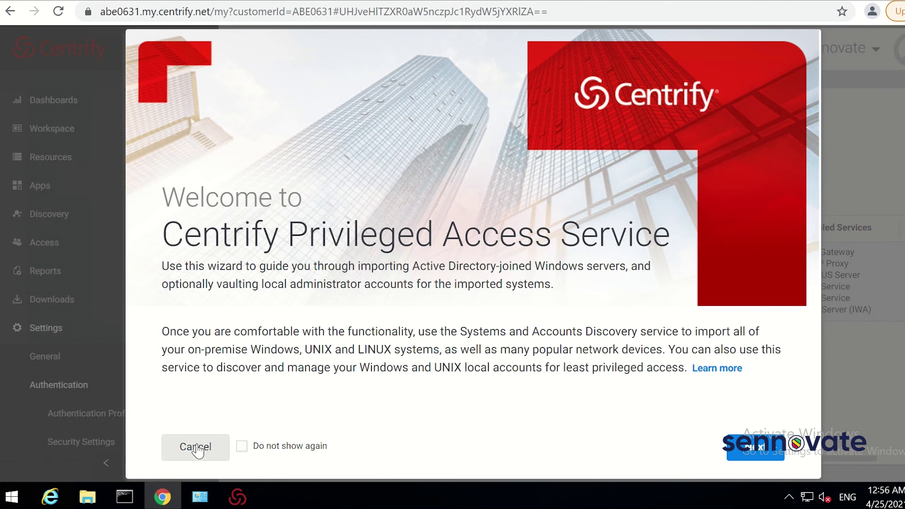
left_click(193, 447)
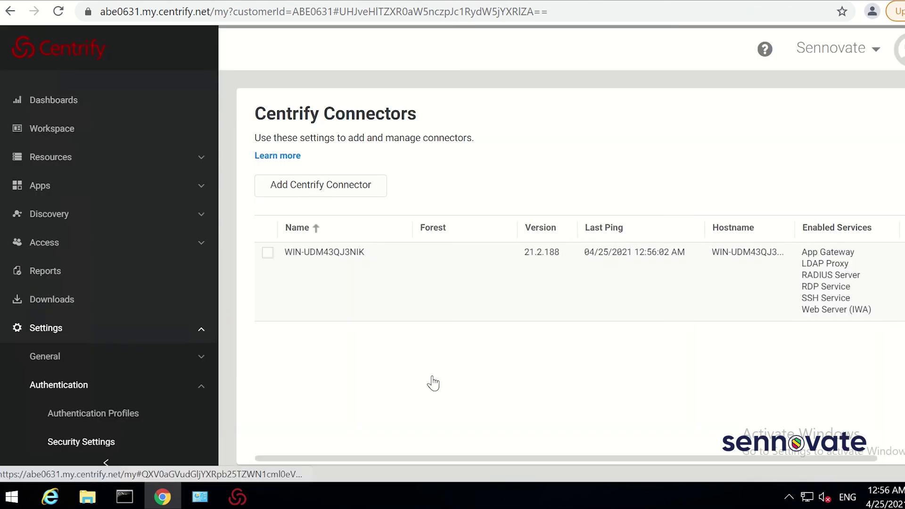
scroll(566, 354, "right", 3)
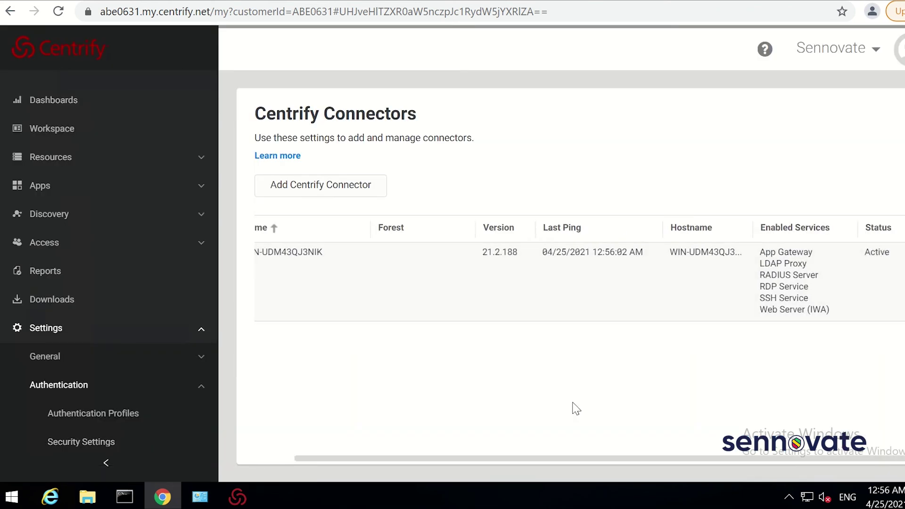